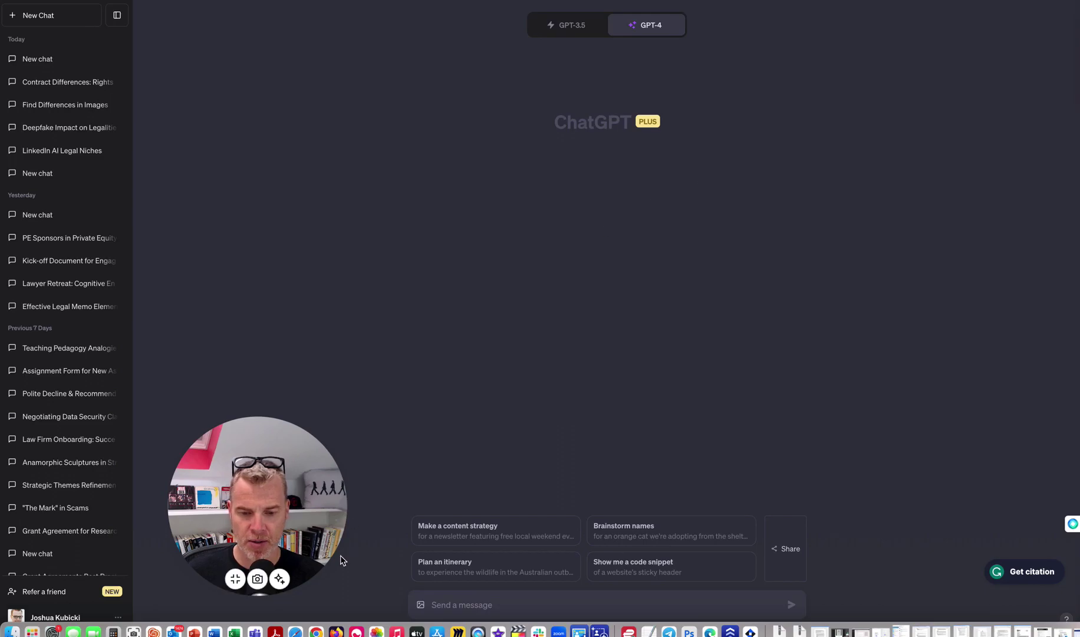
Step: Cancel an image attachment without adding a file, then open yesterday's bookshelf conversation
left_click(421, 604)
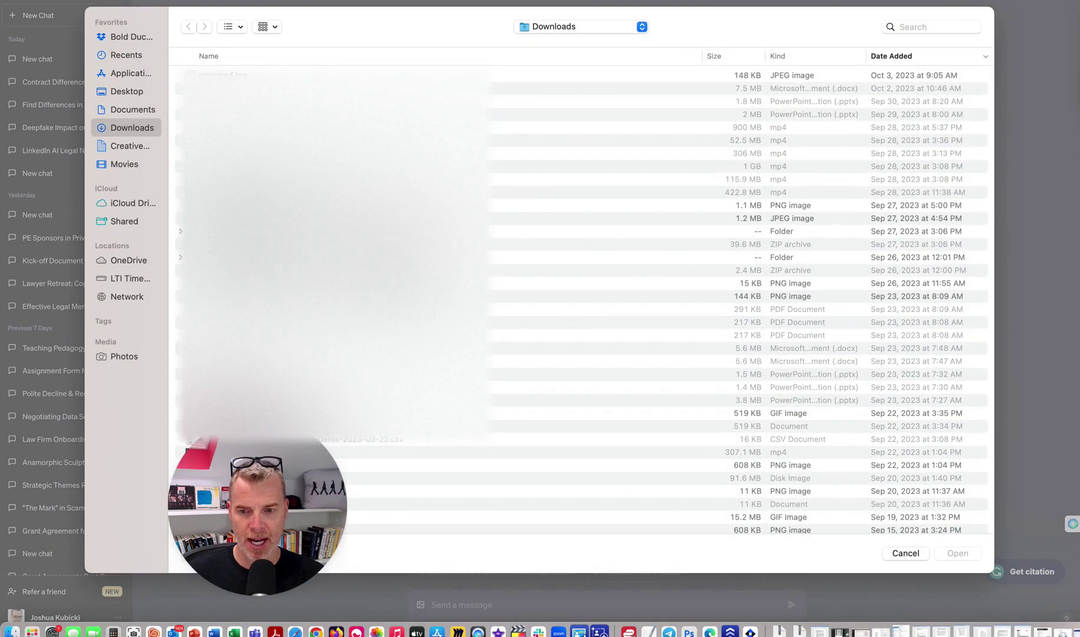
left_click(906, 553)
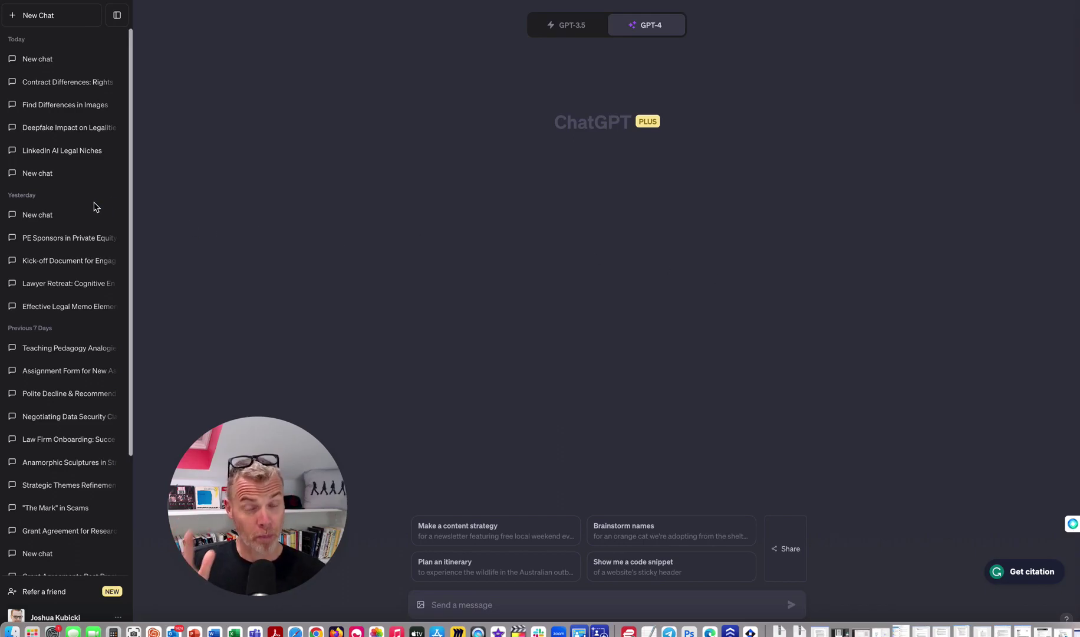
left_click(66, 216)
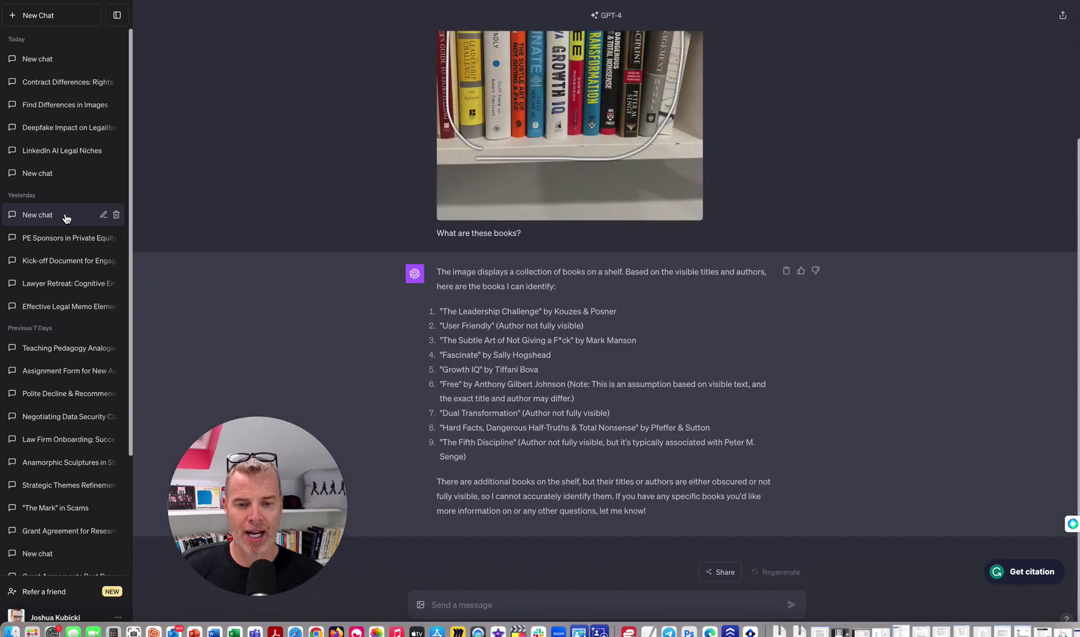
scroll(685, 255, "up", 3)
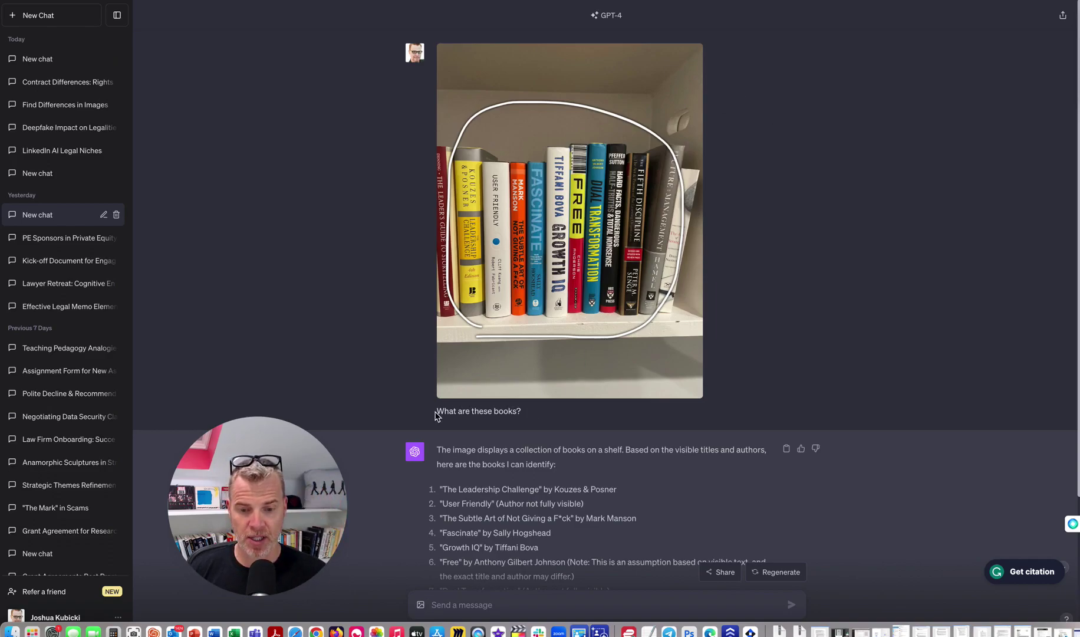
Step: Highlight the question 'What are these books?' and read through GPT-4's nine identified titles
left_click_drag(438, 411, 539, 412)
left_click(539, 413)
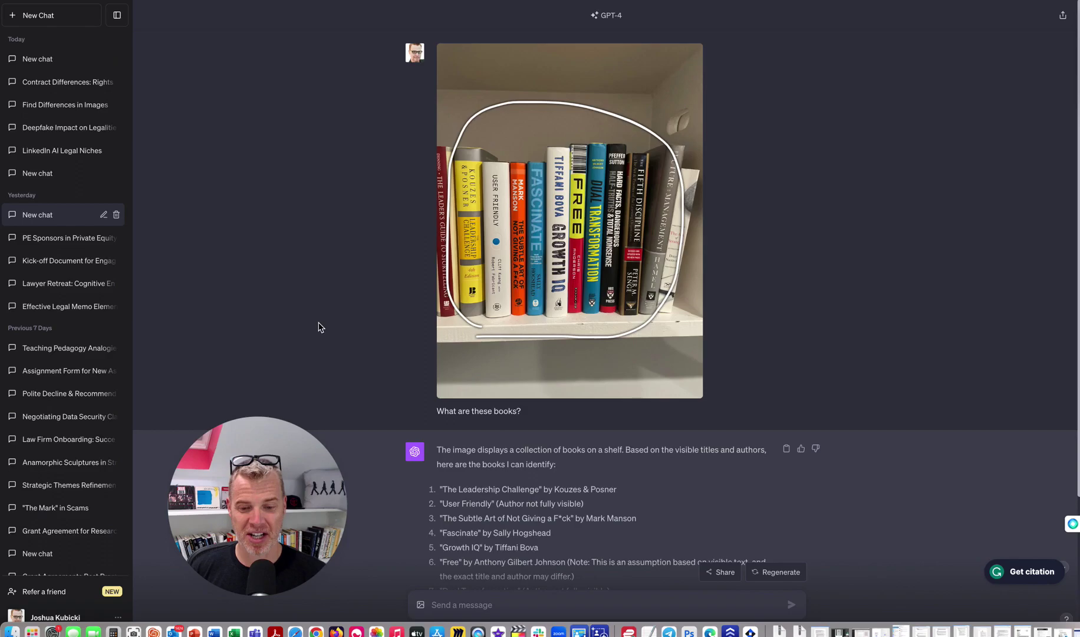
scroll(512, 556, "down", 2)
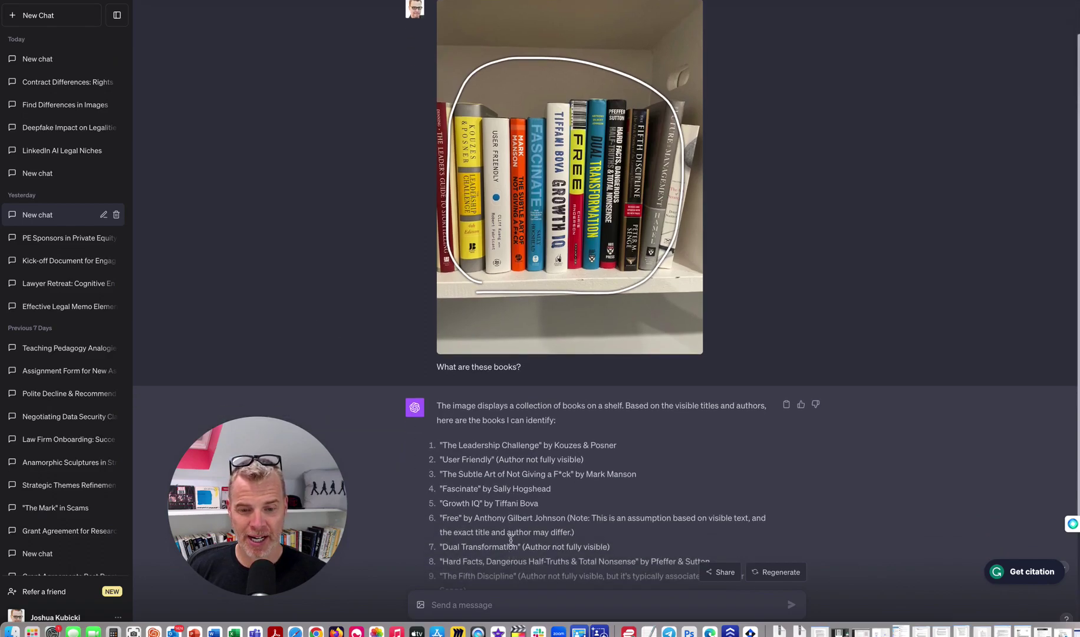
scroll(510, 539, "down", 3)
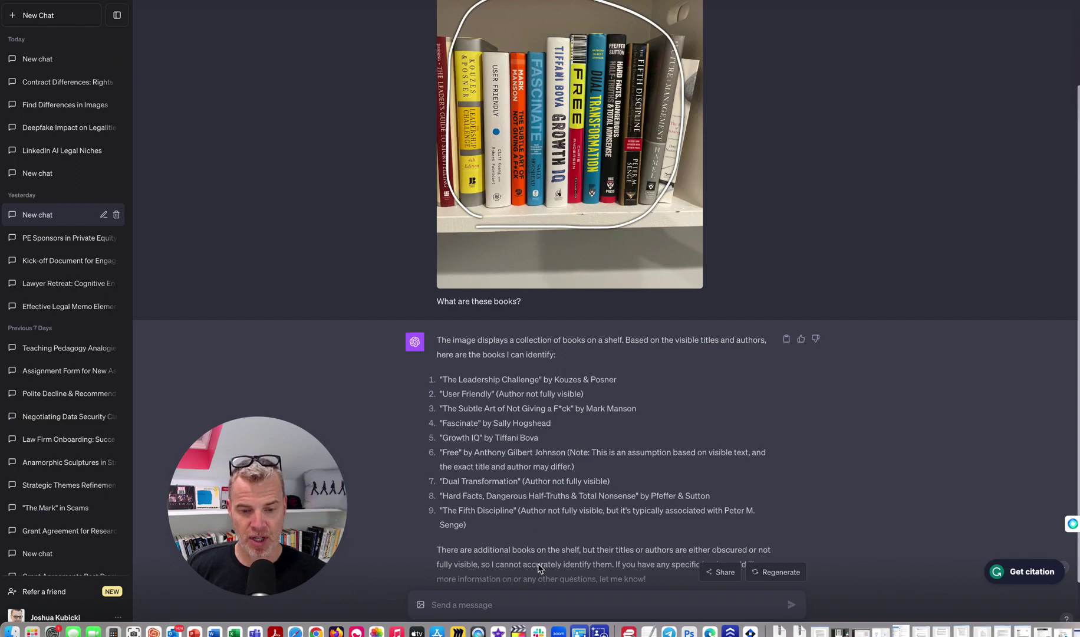
scroll(545, 538, "down", 3)
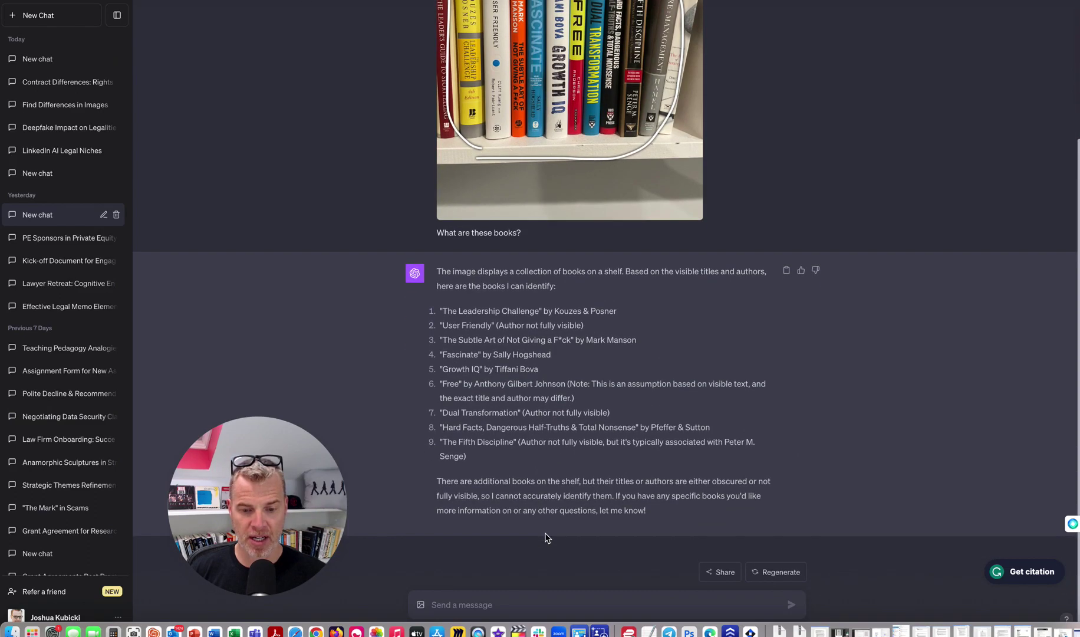
scroll(546, 518, "up", 5)
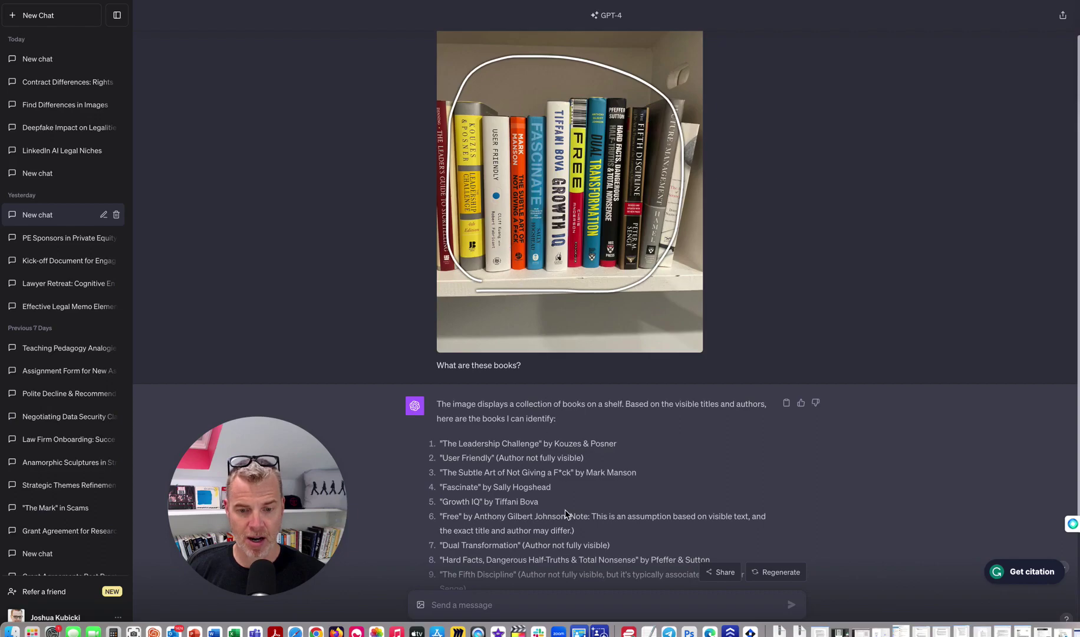
scroll(566, 512, "down", 3)
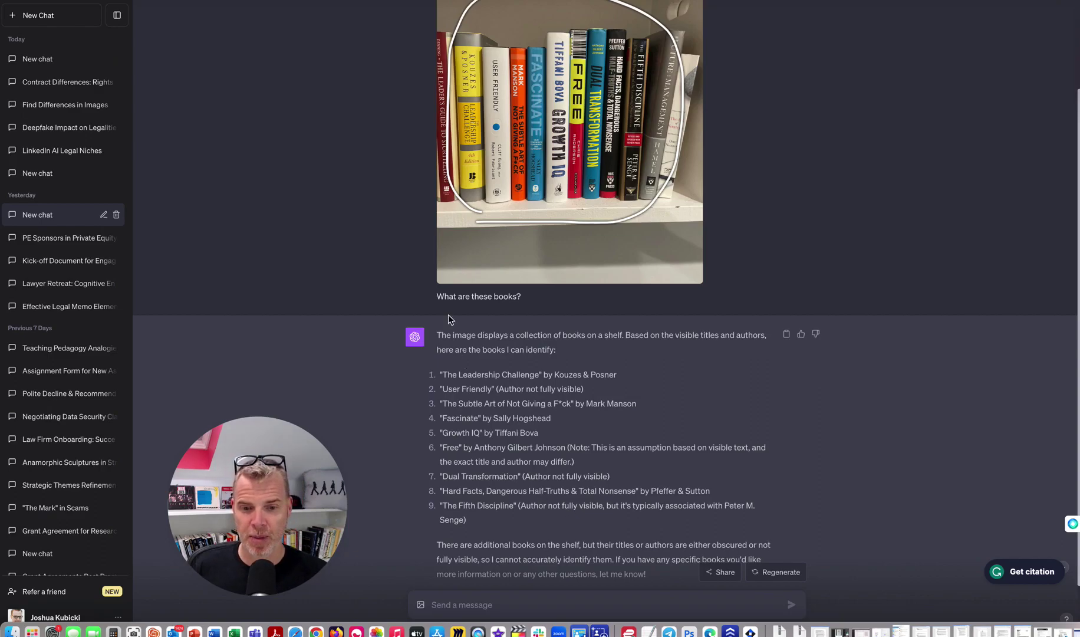
Step: Open today's cable-plug chat and read the reply naming the circled plug a USB Type-B Micro connector
left_click(61, 64)
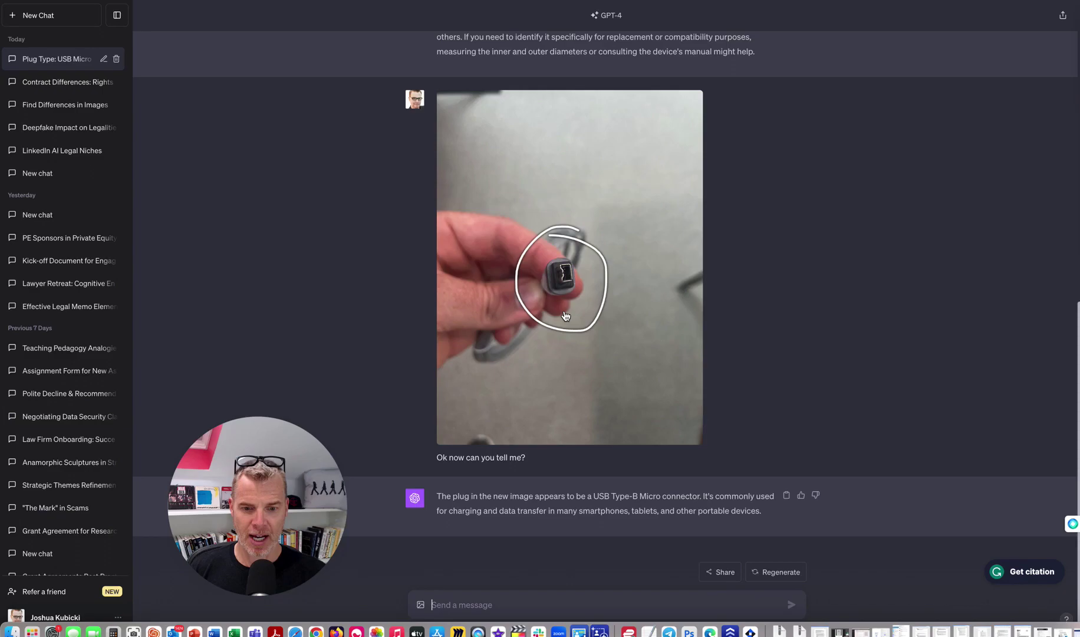
scroll(380, 280, "up", 10)
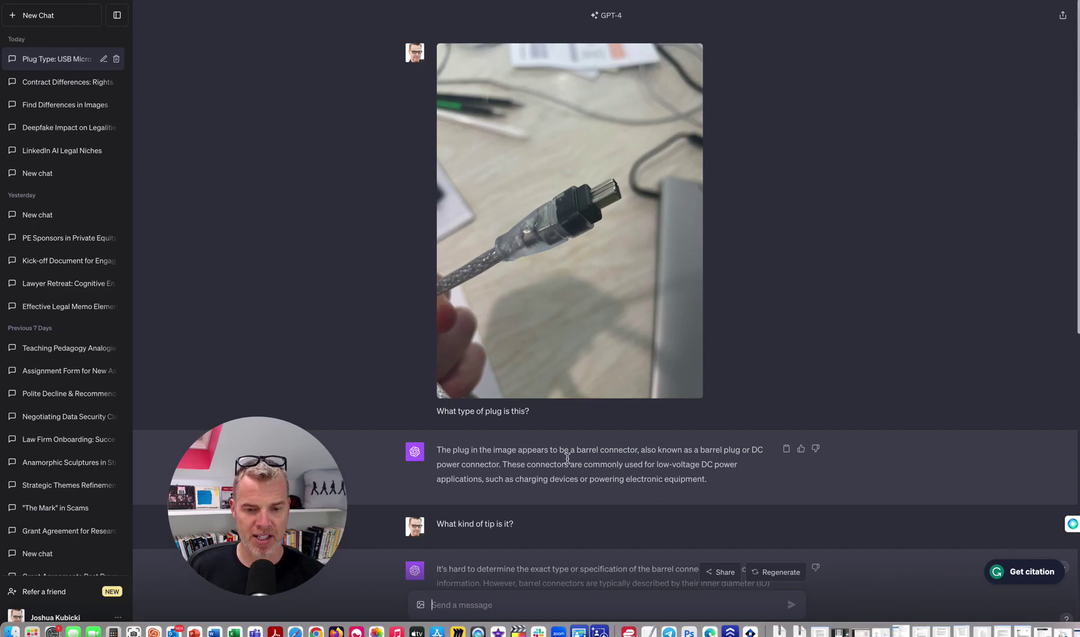
scroll(570, 495, "down", 1)
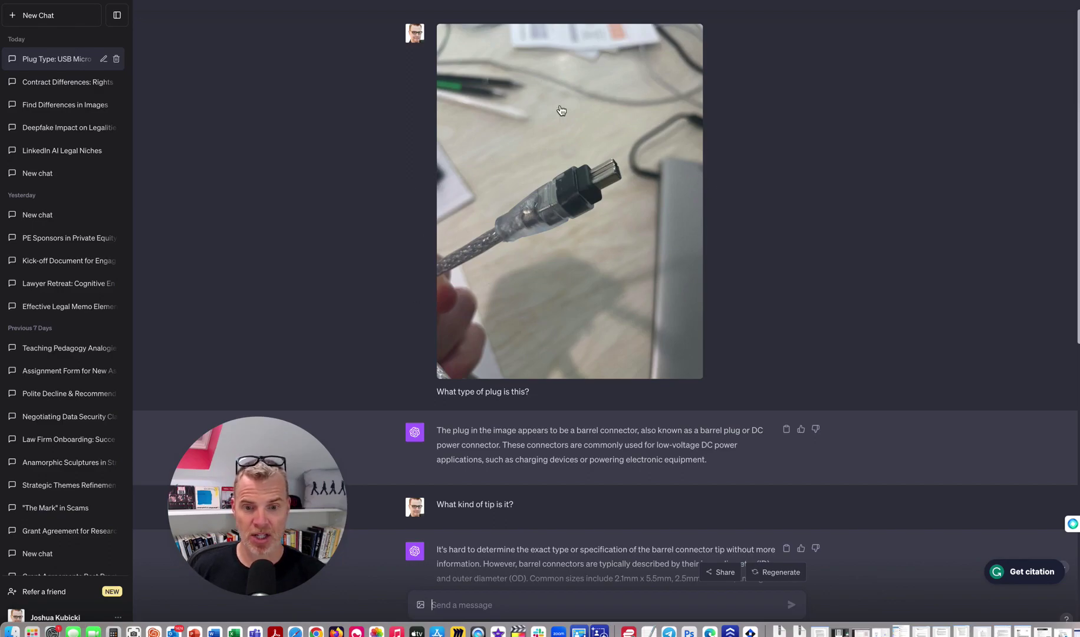
scroll(561, 530, "down", 2)
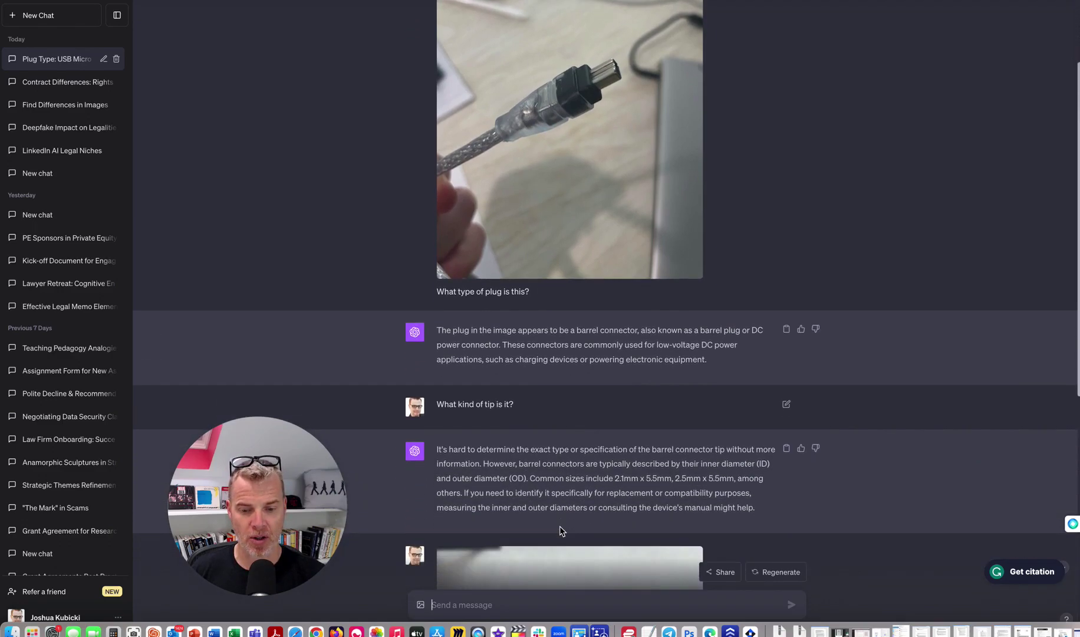
scroll(560, 530, "down", 6)
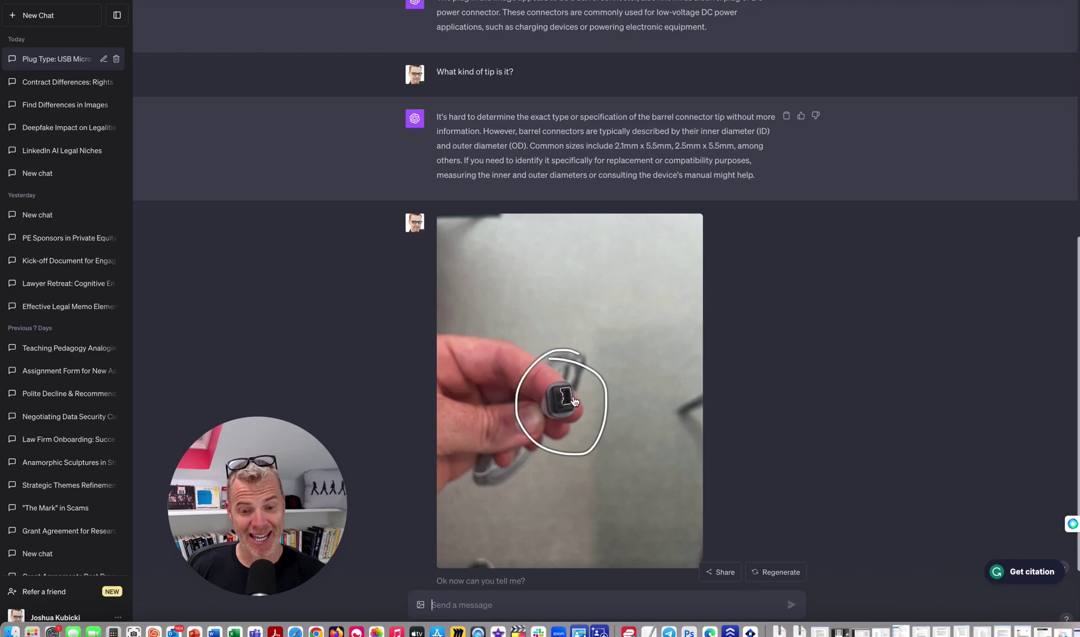
scroll(588, 491, "down", 4)
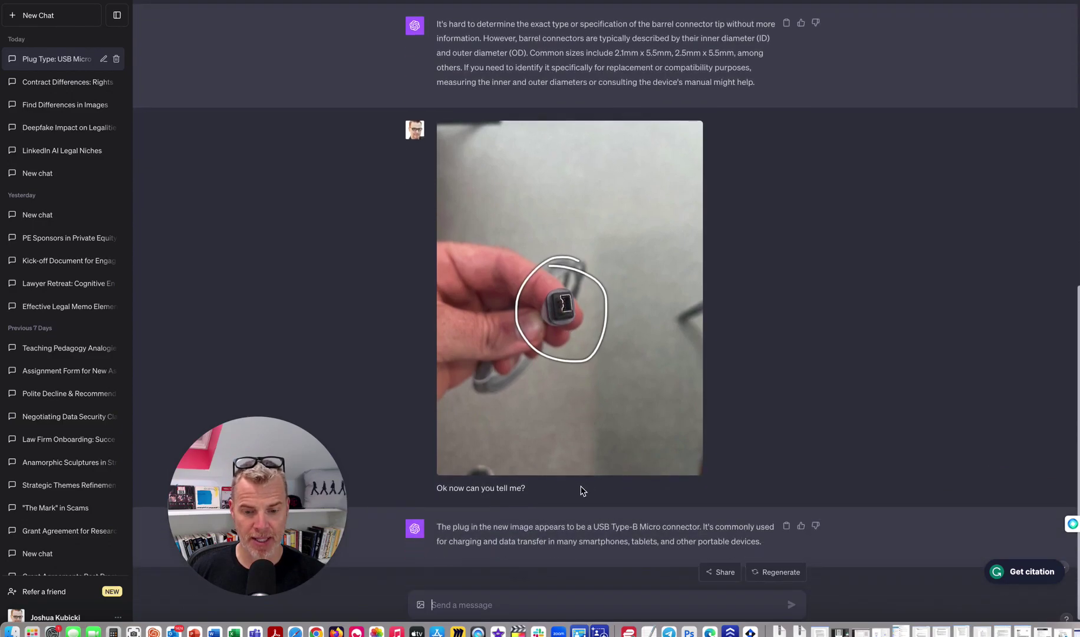
scroll(623, 542, "down", 1)
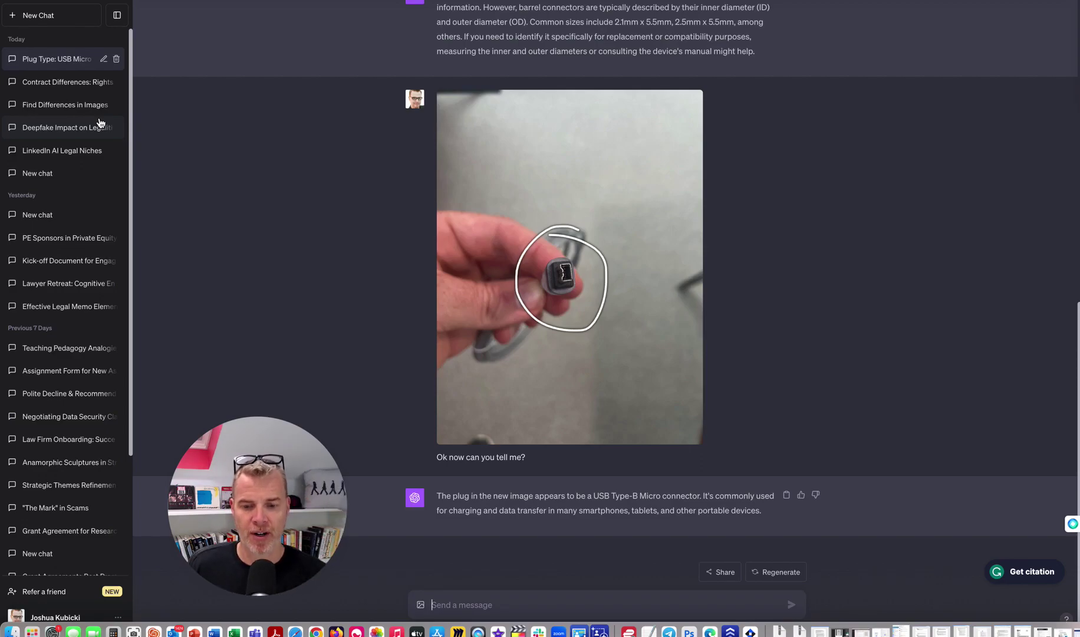
Step: Switch to the 'Contract Differences' chat in the sidebar
left_click(50, 84)
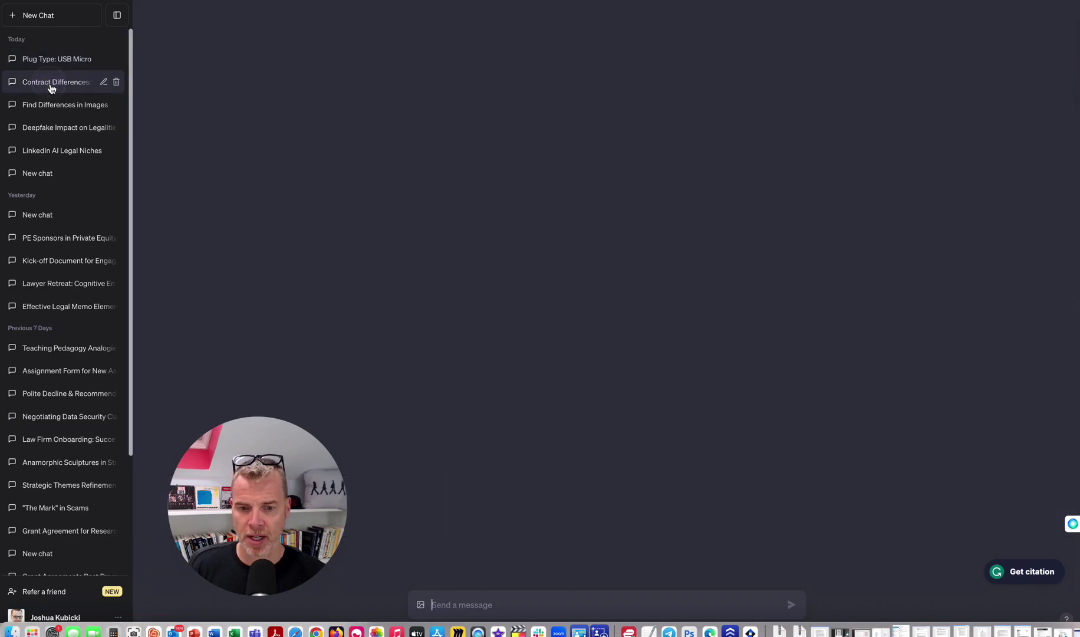
Step: Scroll up to the two contract page images and the question about changed rights and obligations
scroll(447, 66, "up", 5)
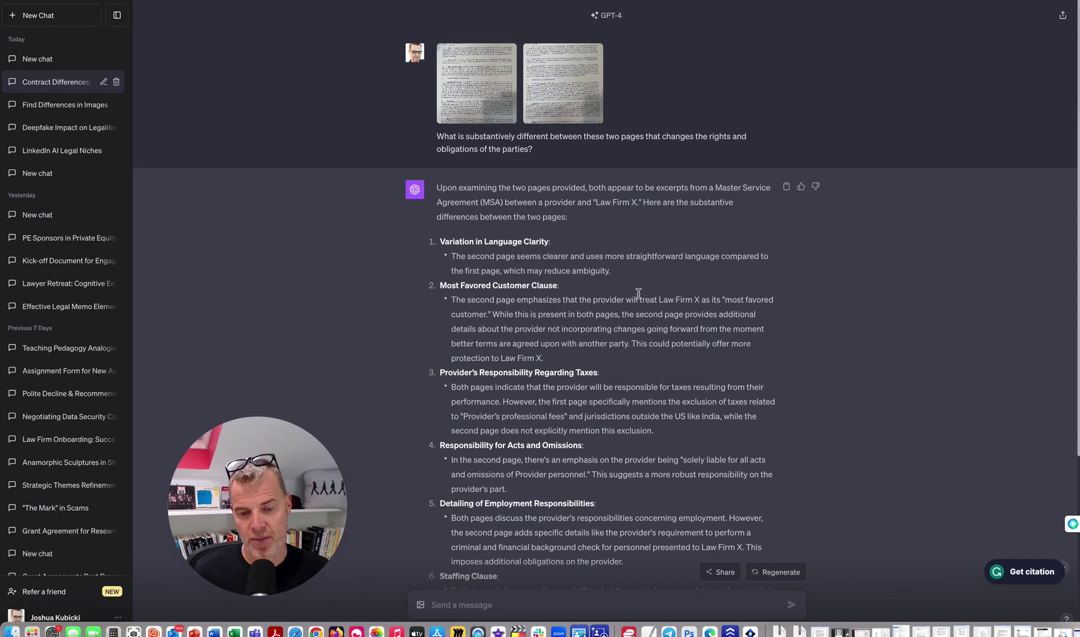
scroll(637, 292, "down", 2)
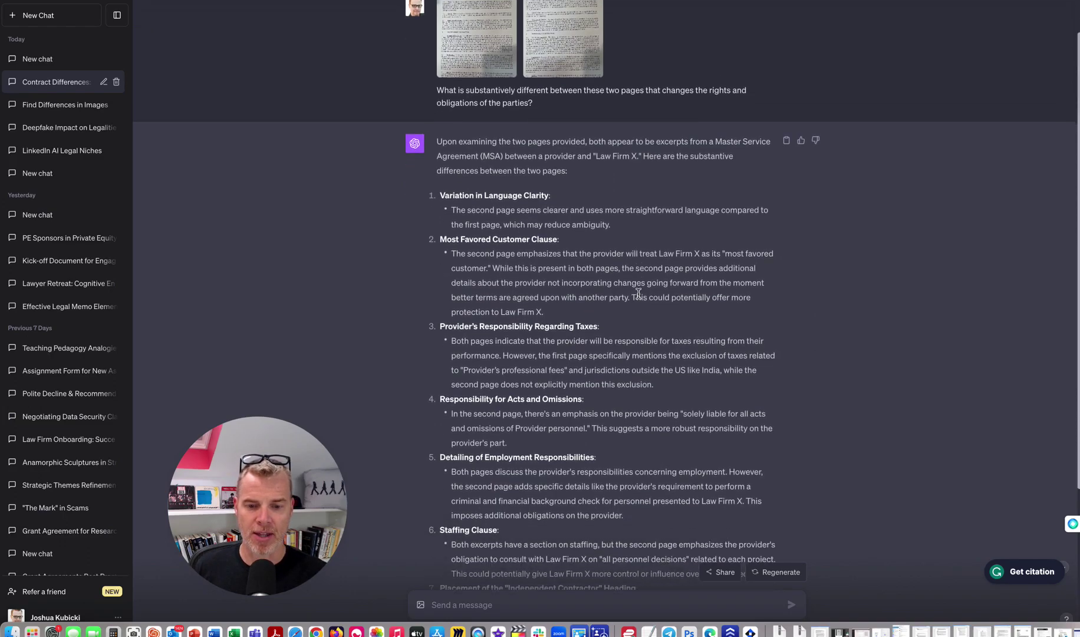
scroll(637, 292, "down", 4)
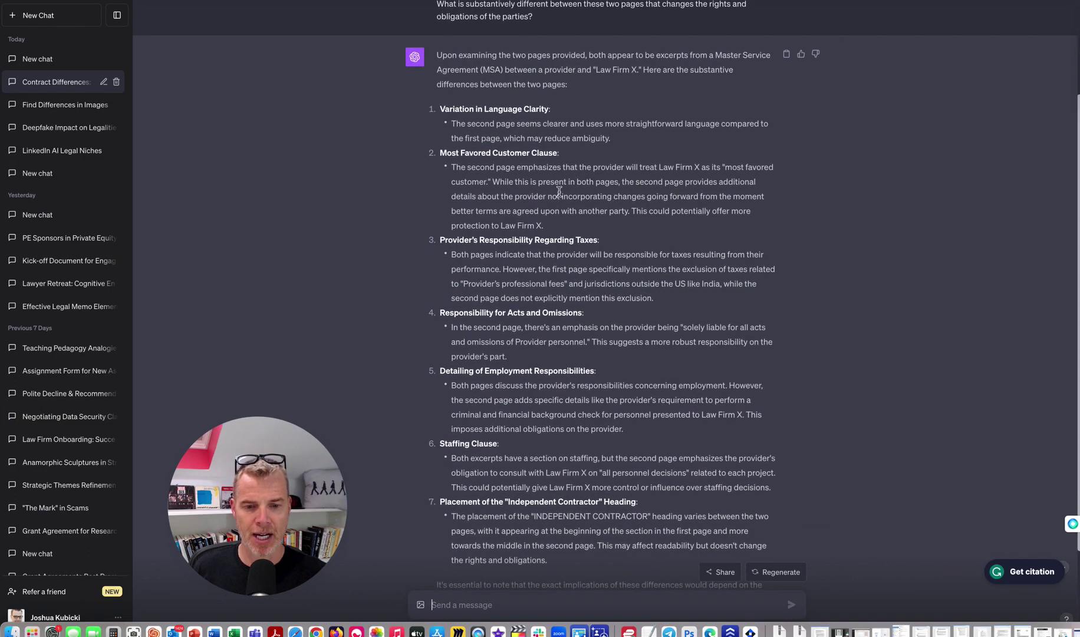
scroll(593, 328, "down", 2)
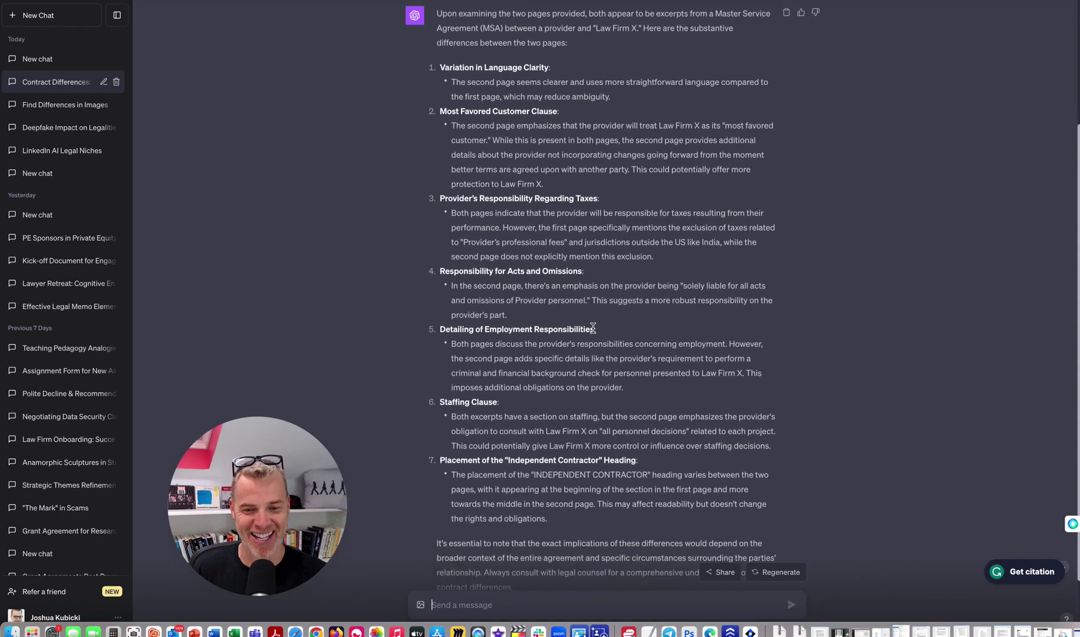
scroll(593, 328, "down", 1)
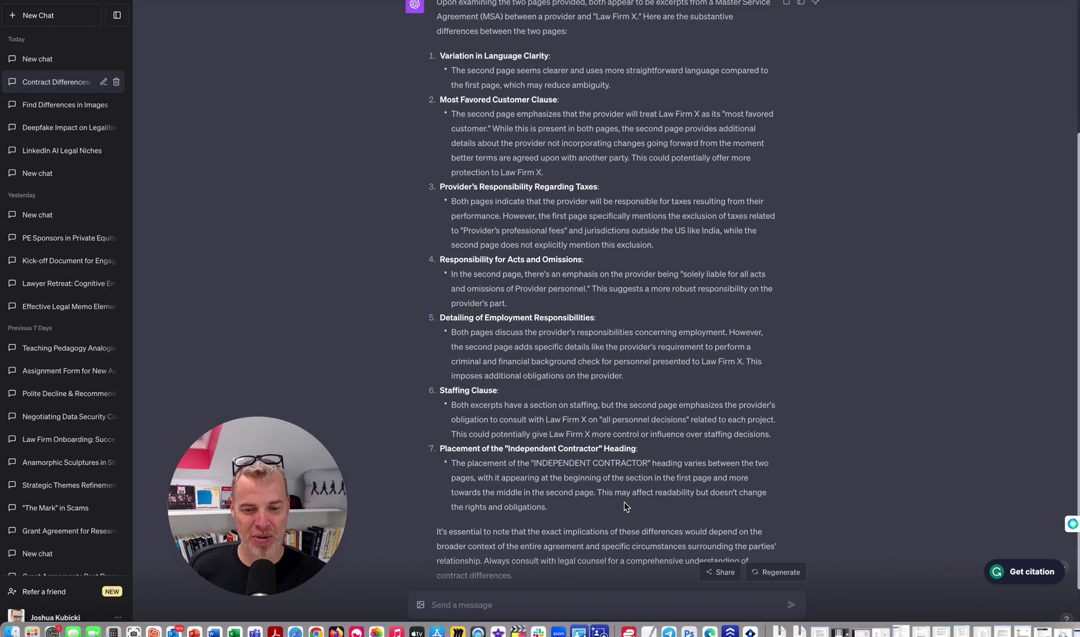
scroll(625, 506, "up", 1)
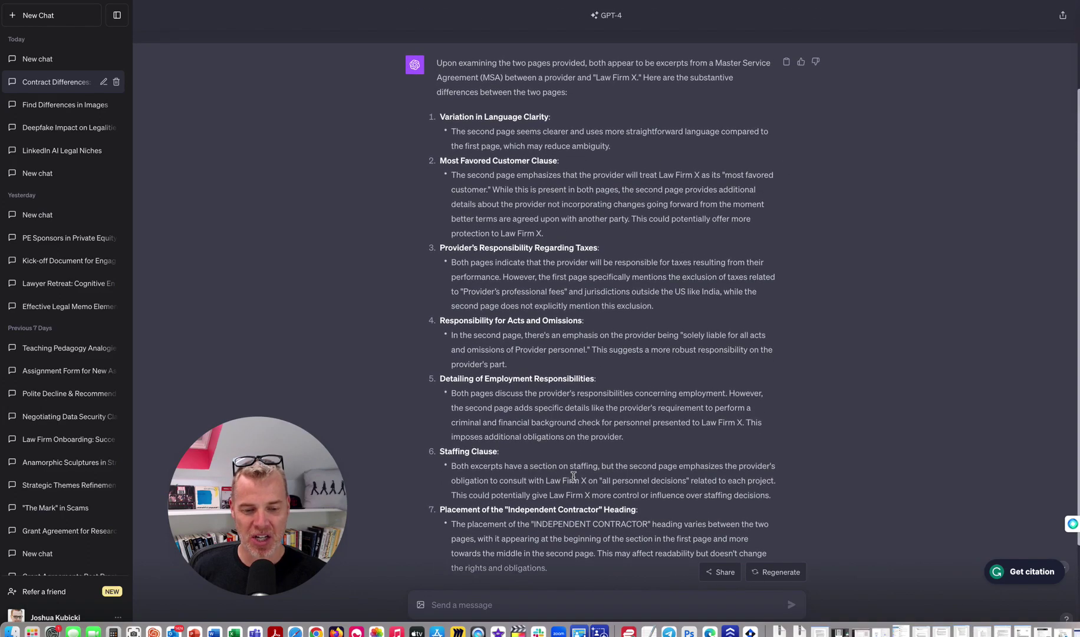
scroll(574, 480, "up", 2)
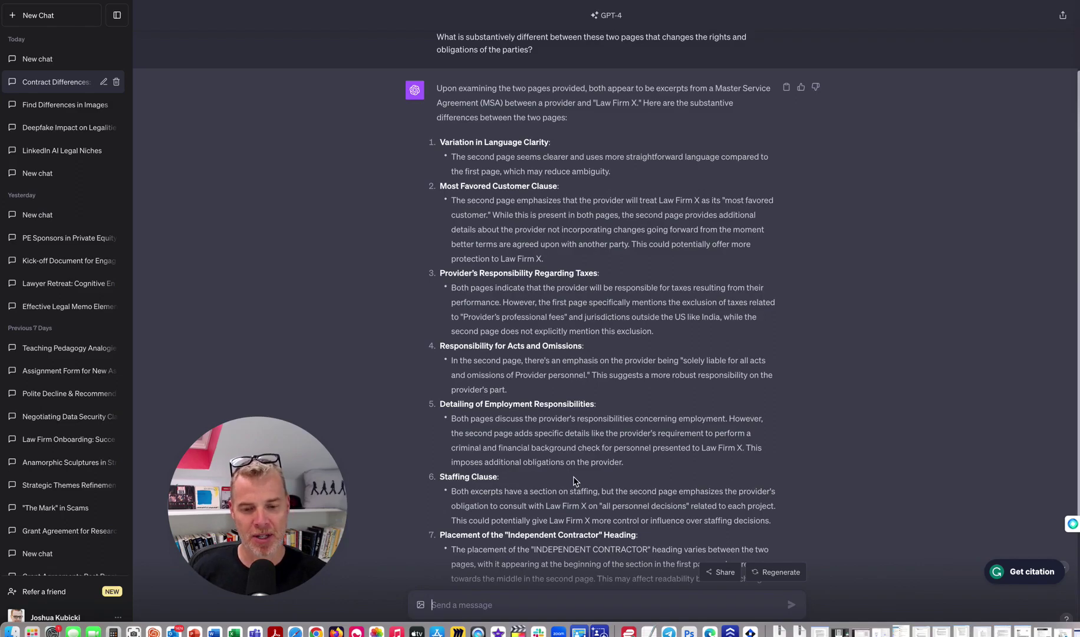
scroll(574, 481, "up", 1)
scroll(575, 481, "up", 1)
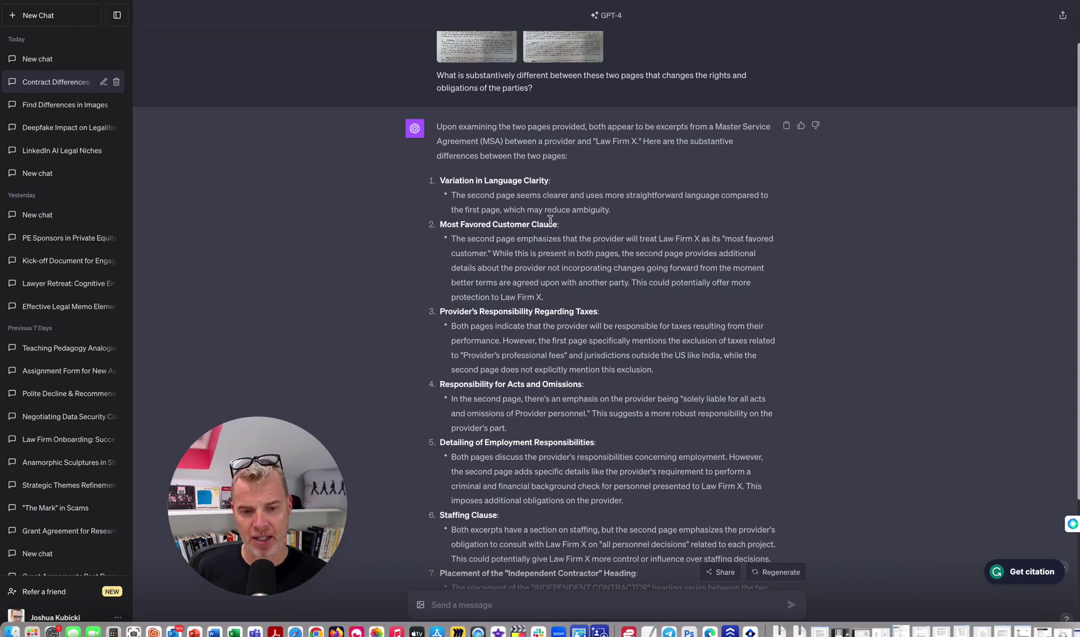
left_click_drag(611, 211, 430, 194)
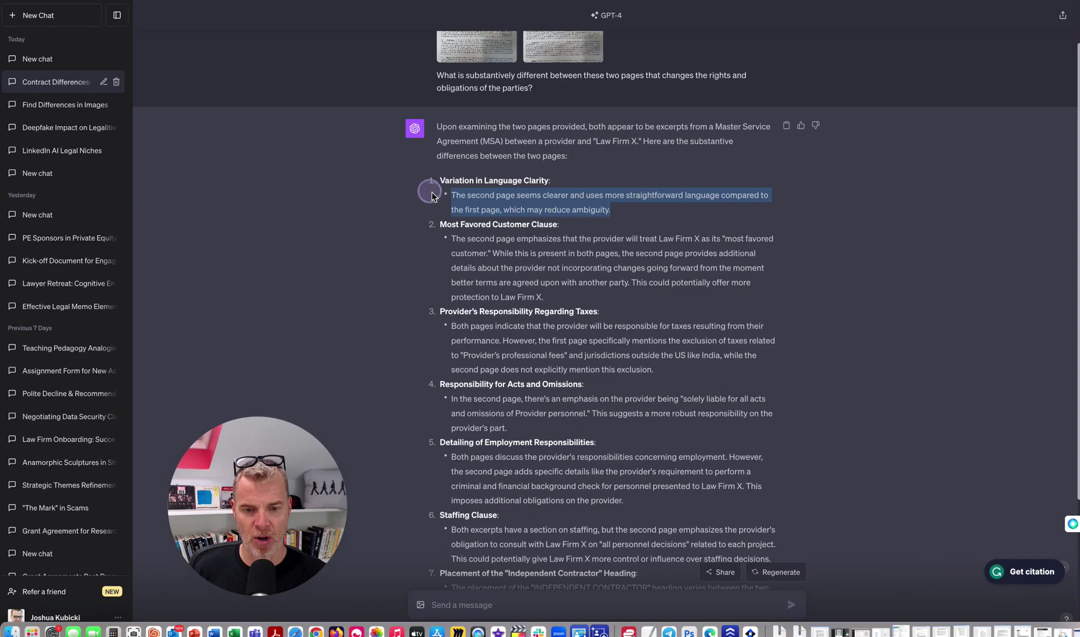
scroll(498, 253, "down", 2)
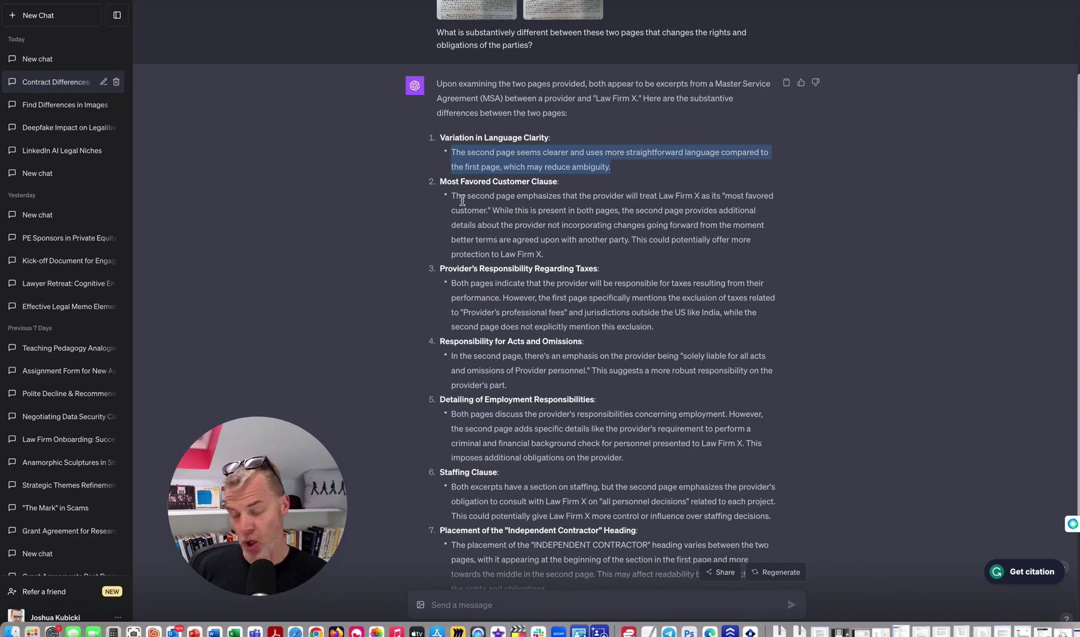
left_click(546, 315)
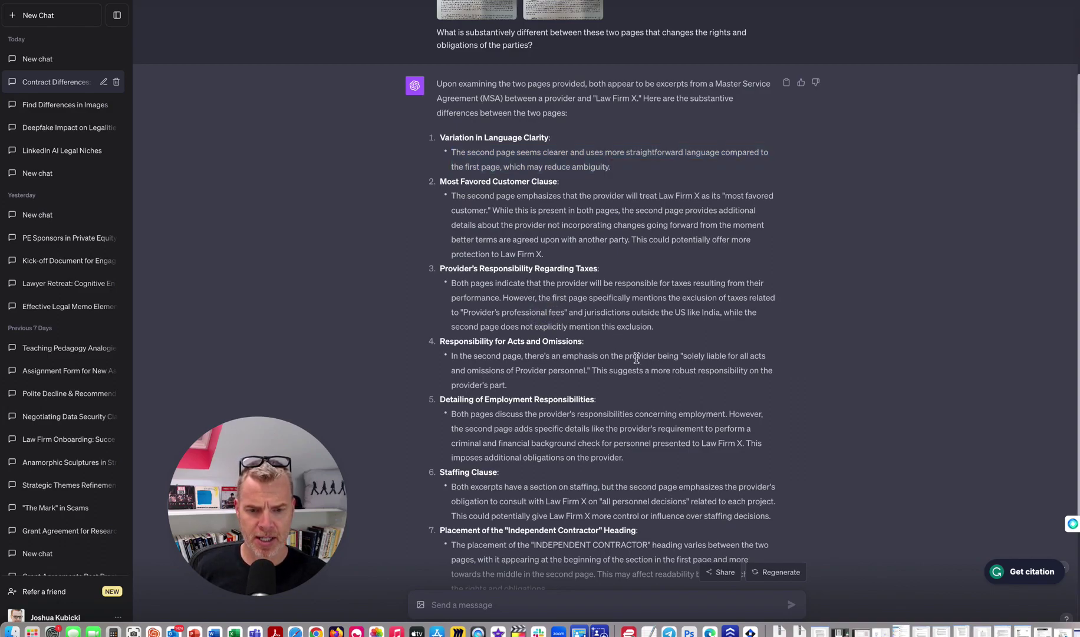